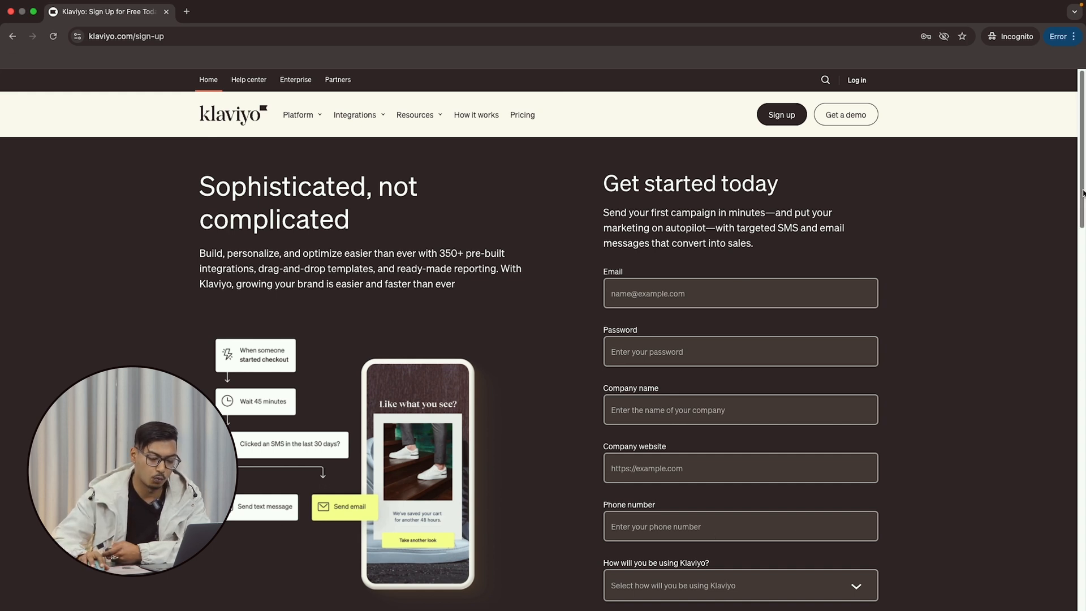
Fill the sign-up email from Chrome's saved credentials and submit the sign-up form.
scroll(1079, 280, "down", 3)
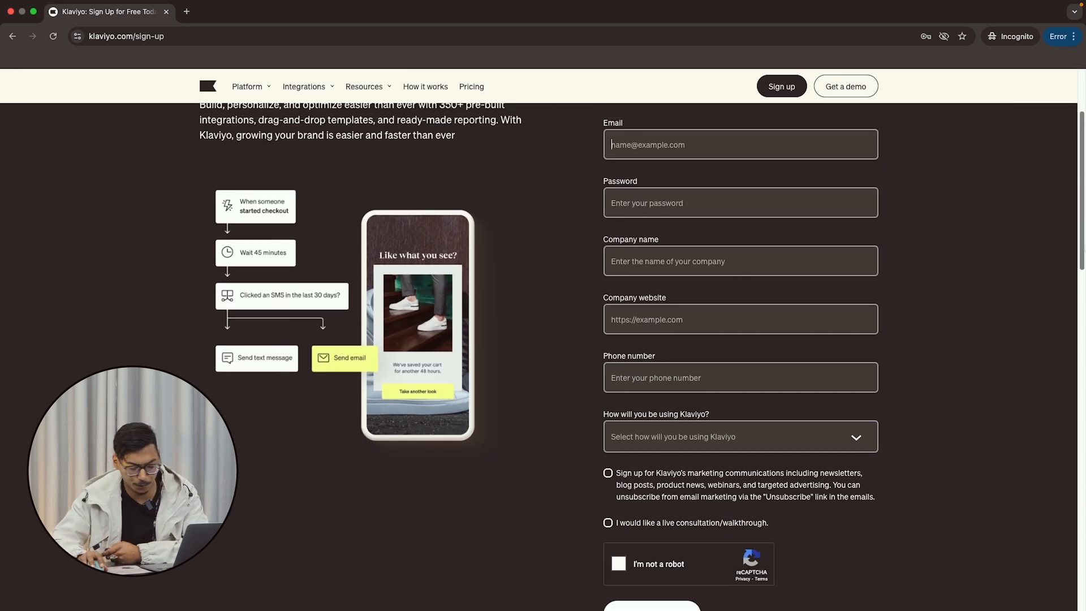
scroll(701, 255, "up", 5)
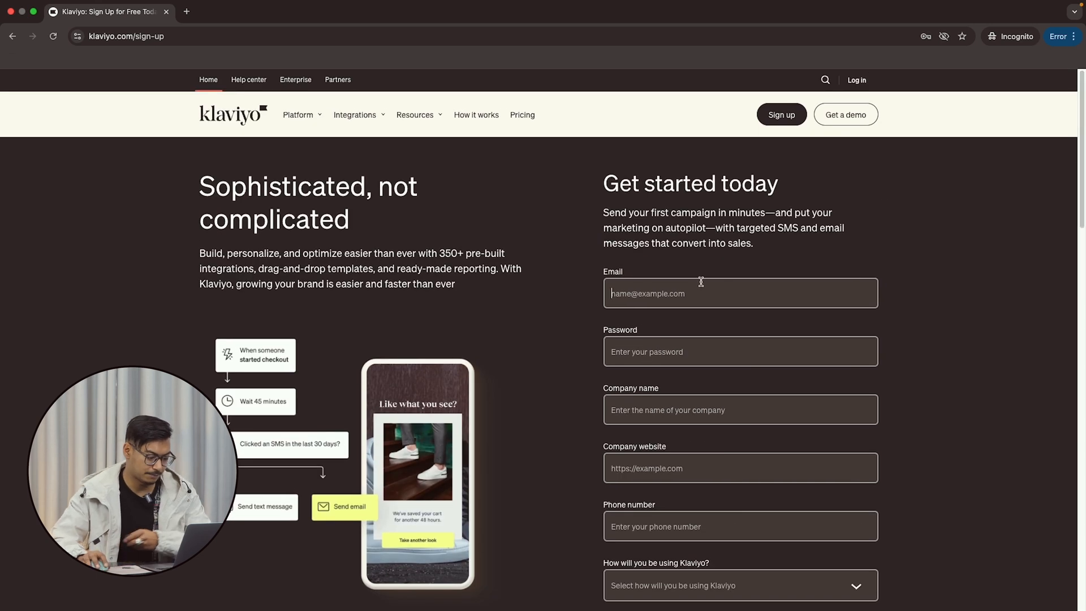
left_click(701, 292)
type("ra")
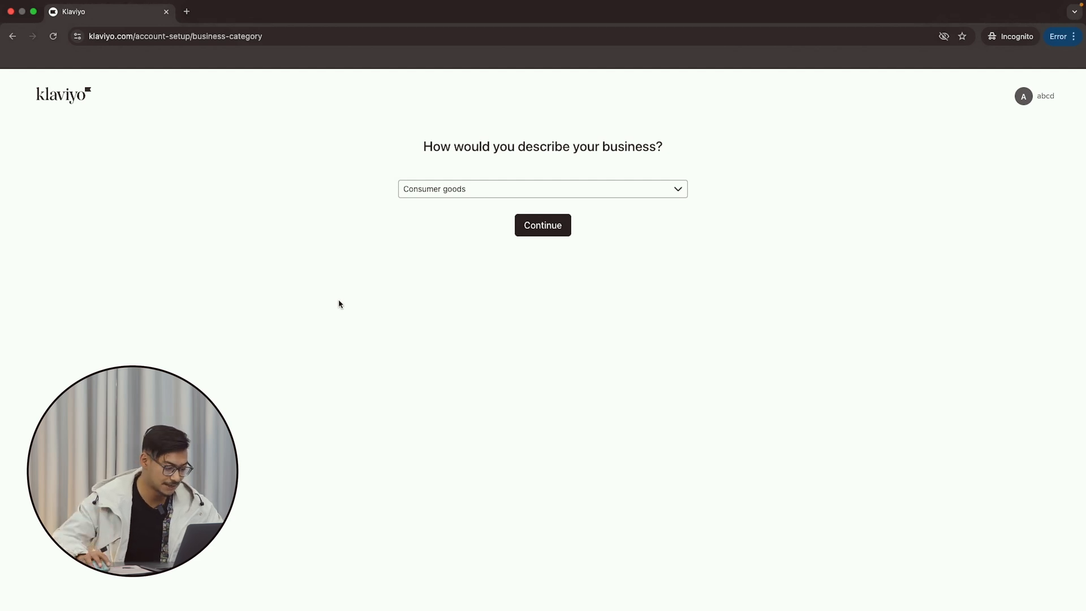
Set the business category to Food & beverage.
left_click(624, 191)
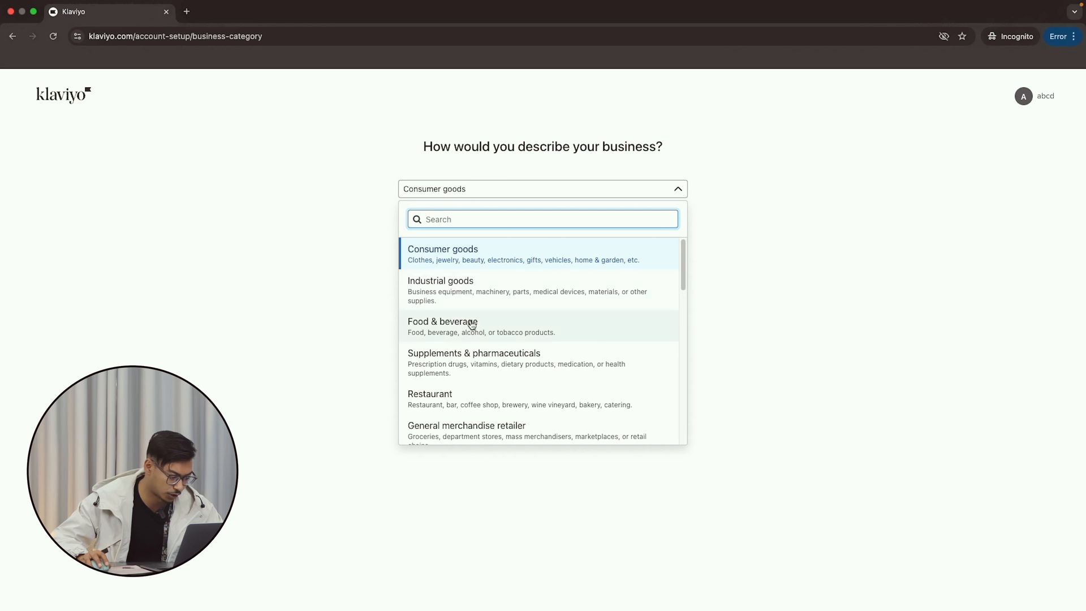
left_click(472, 324)
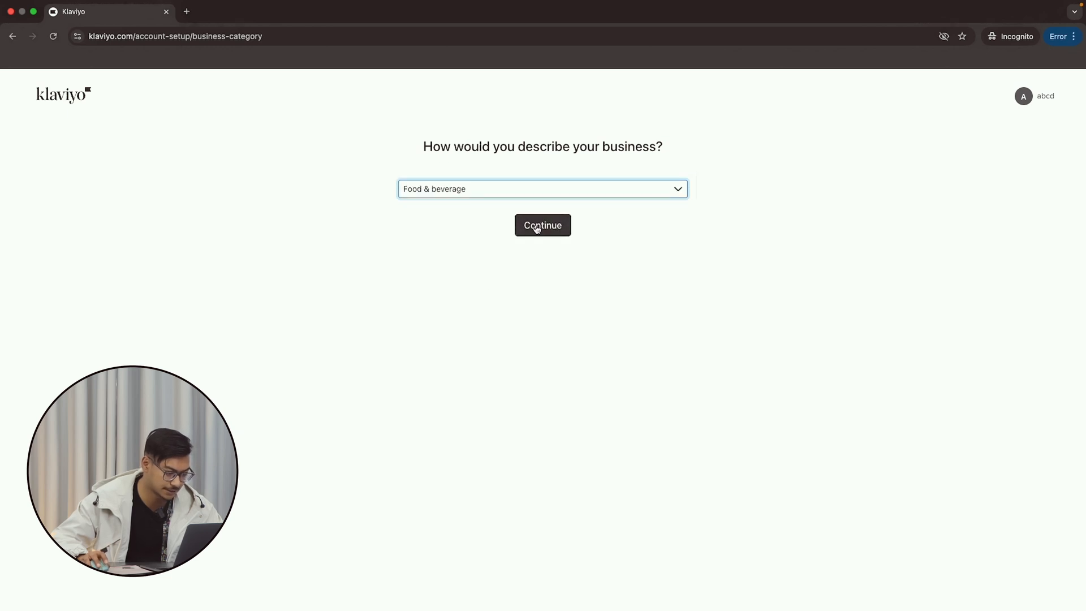
left_click(536, 226)
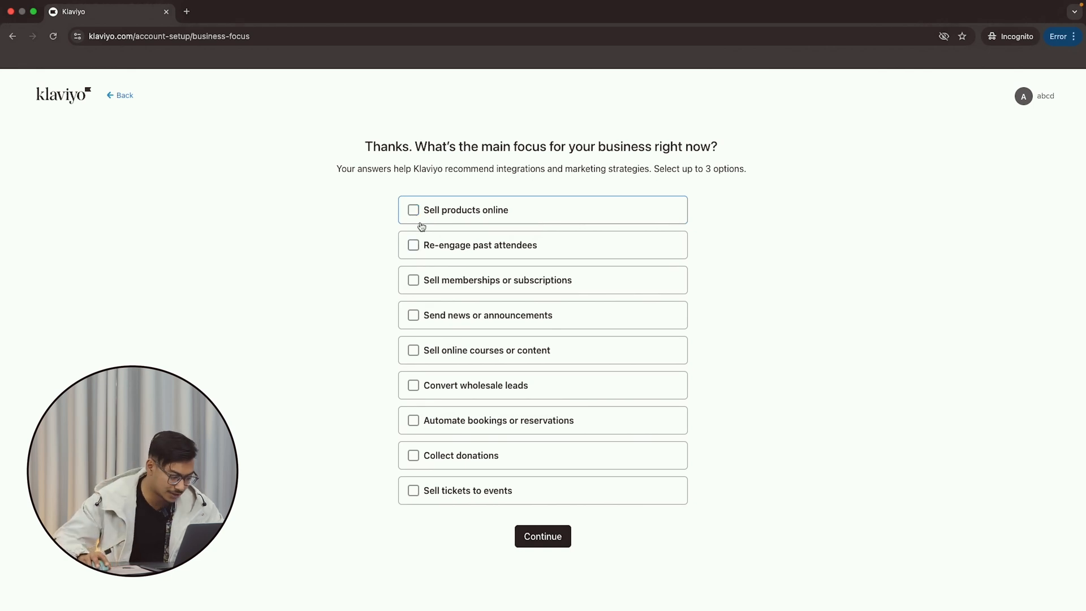
Choose selling products online on Shopify, skipping the Shopify store connection for now.
left_click(413, 211)
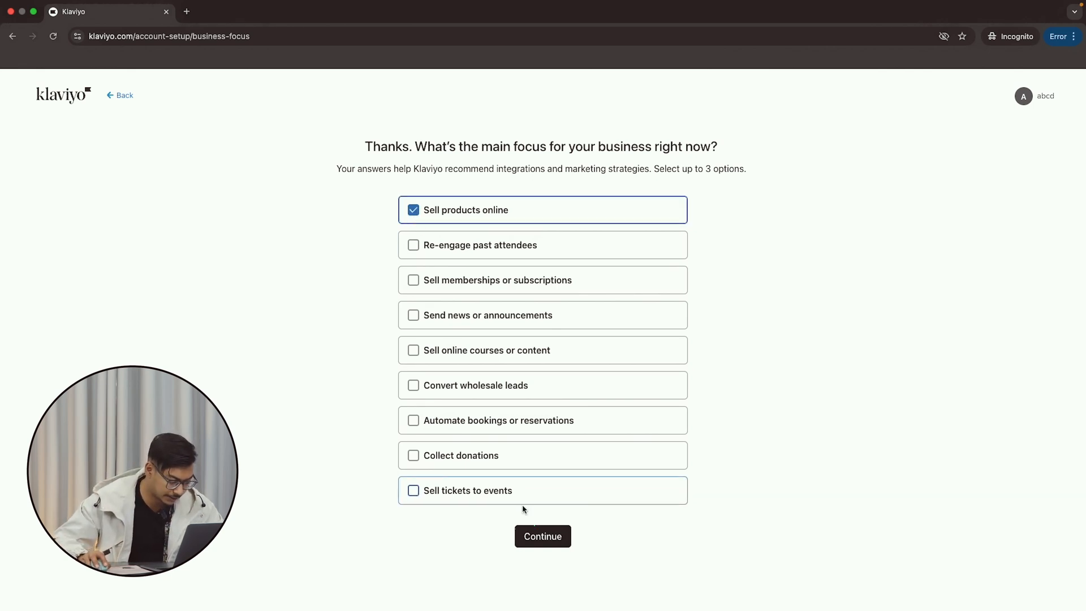
left_click(530, 538)
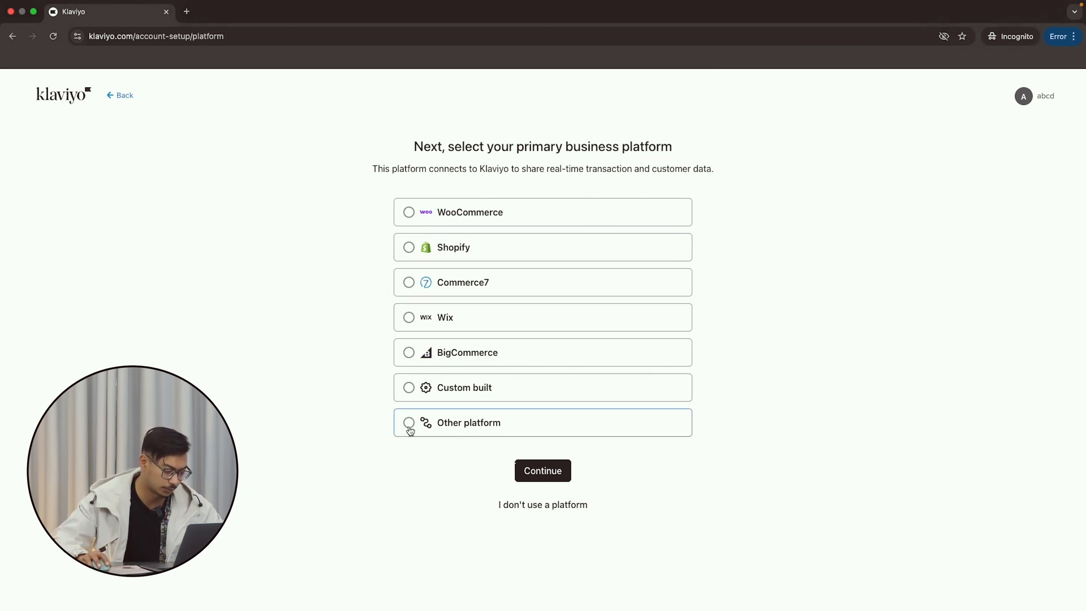
left_click(408, 254)
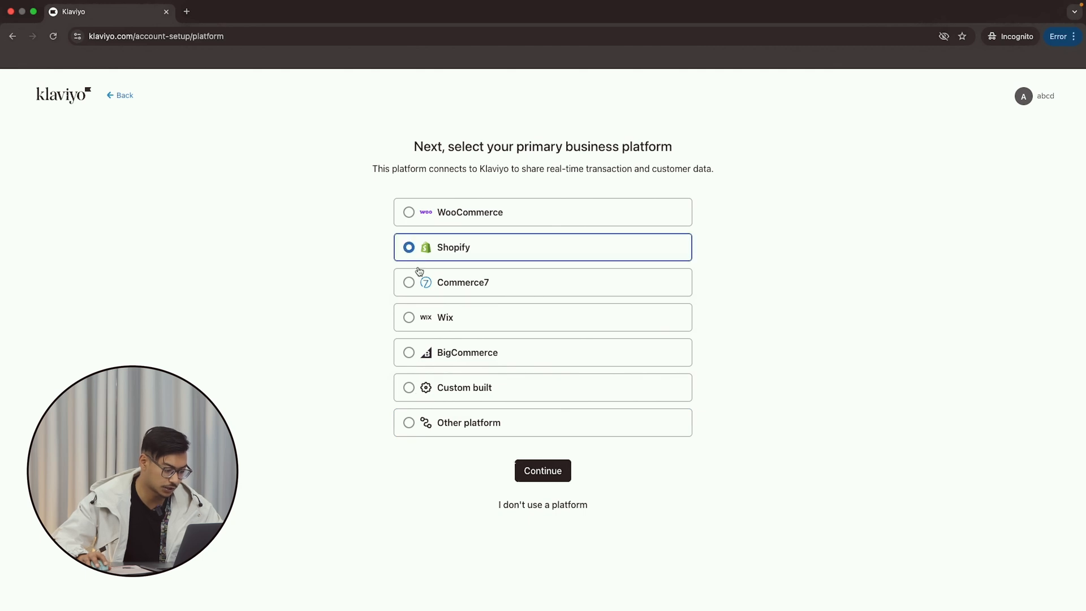
left_click(542, 475)
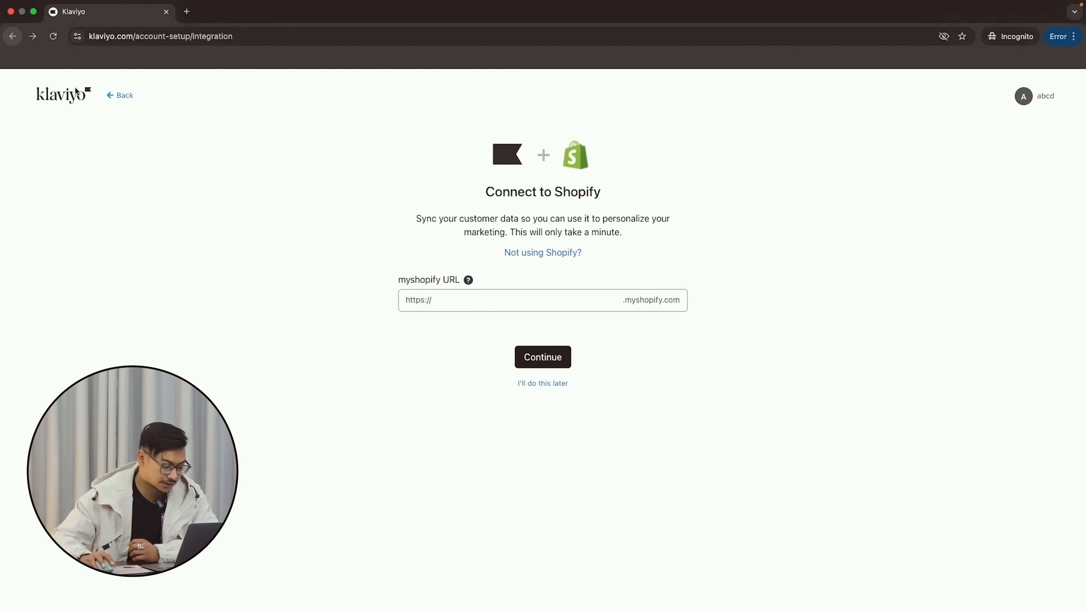
left_click(554, 388)
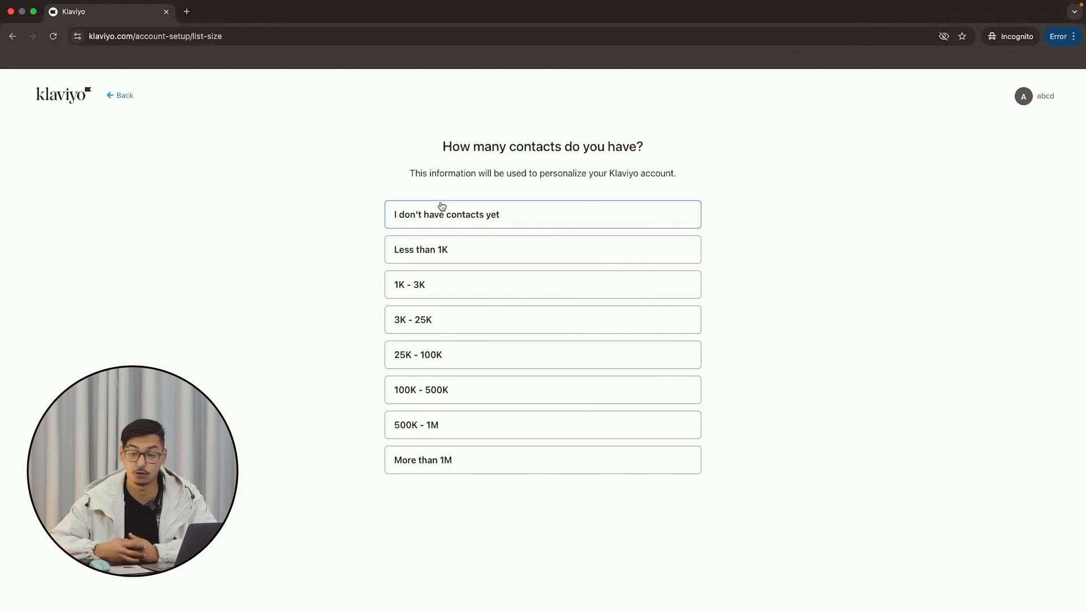
Answer that the account has no contacts yet.
right_click(440, 206)
left_click(407, 213)
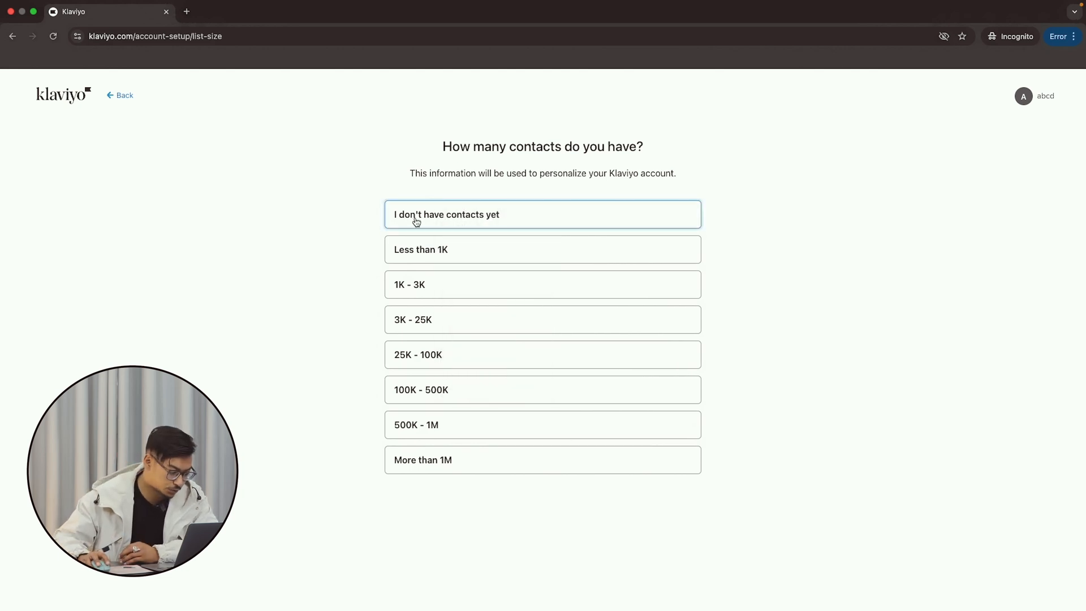
left_click(497, 219)
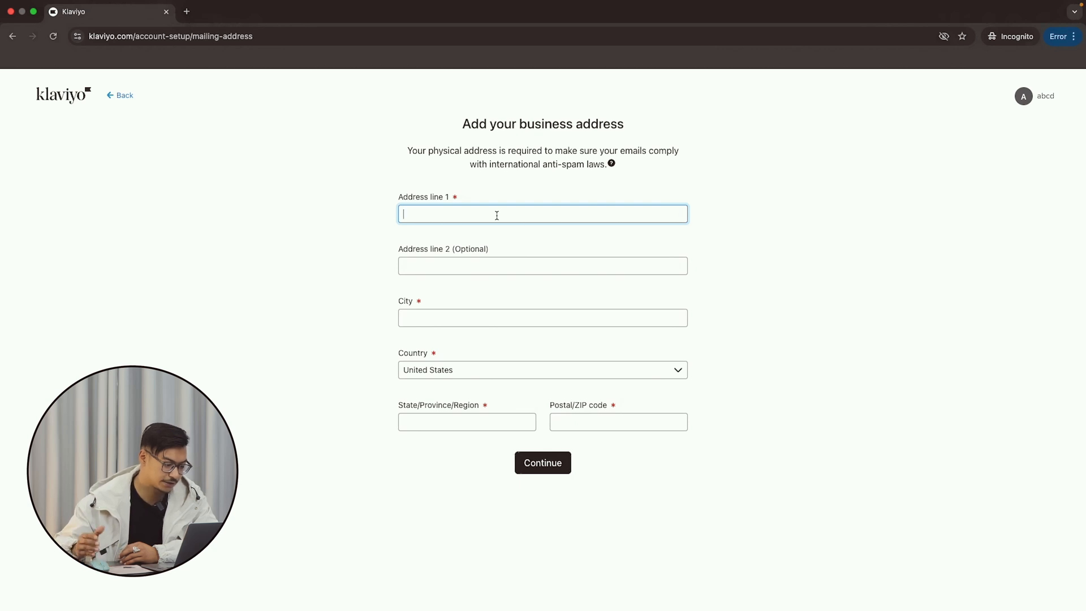
Fill the business address from a saved suggestion, set the country to Guinea, and submit.
left_click(495, 218)
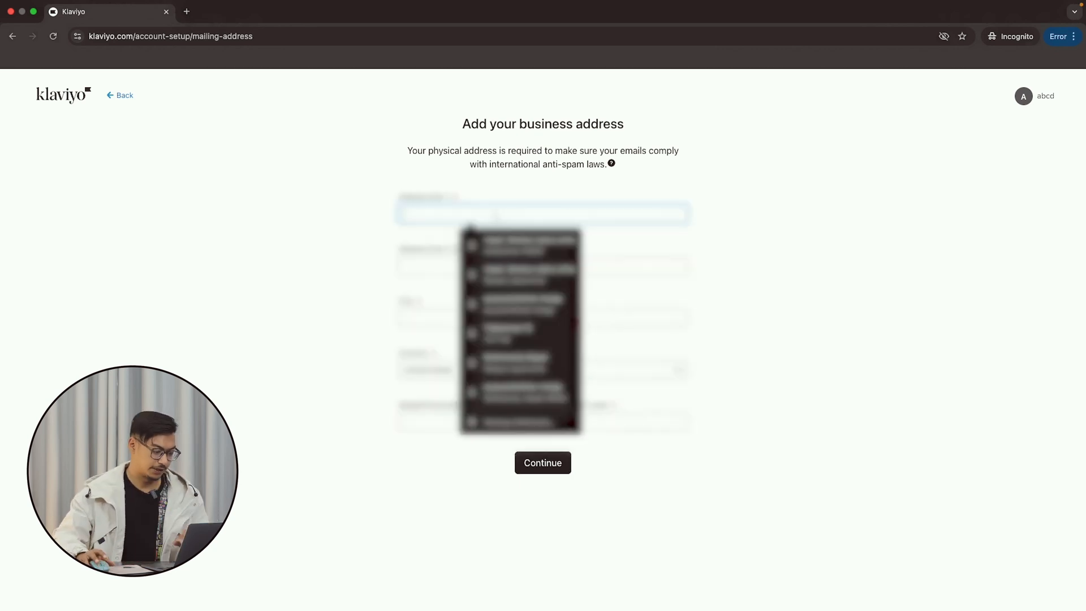
left_click(481, 245)
left_click(471, 267)
left_click(428, 371)
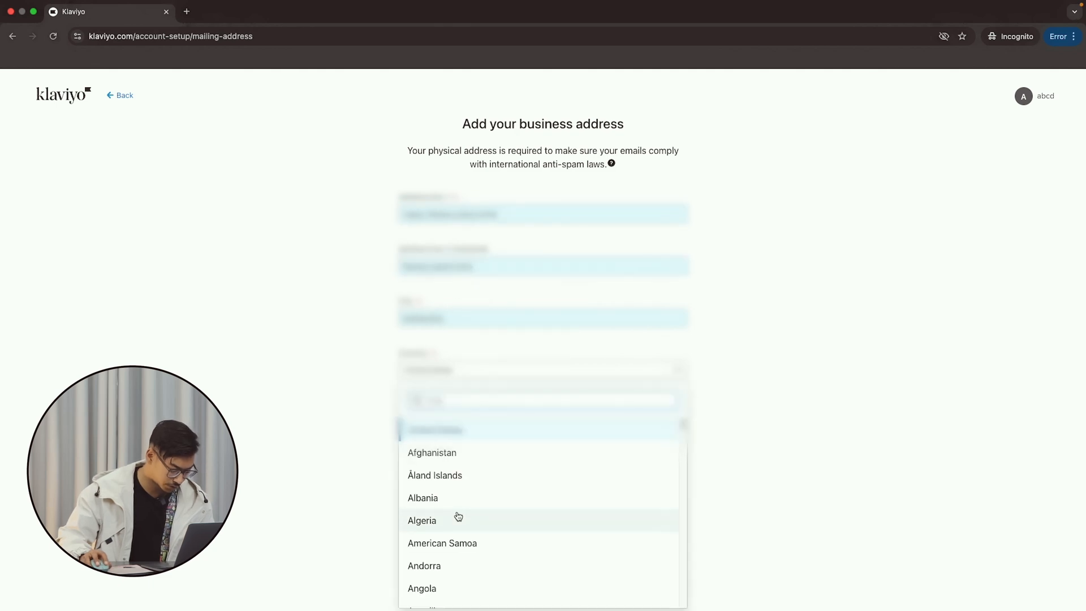
type("ne")
left_click(458, 500)
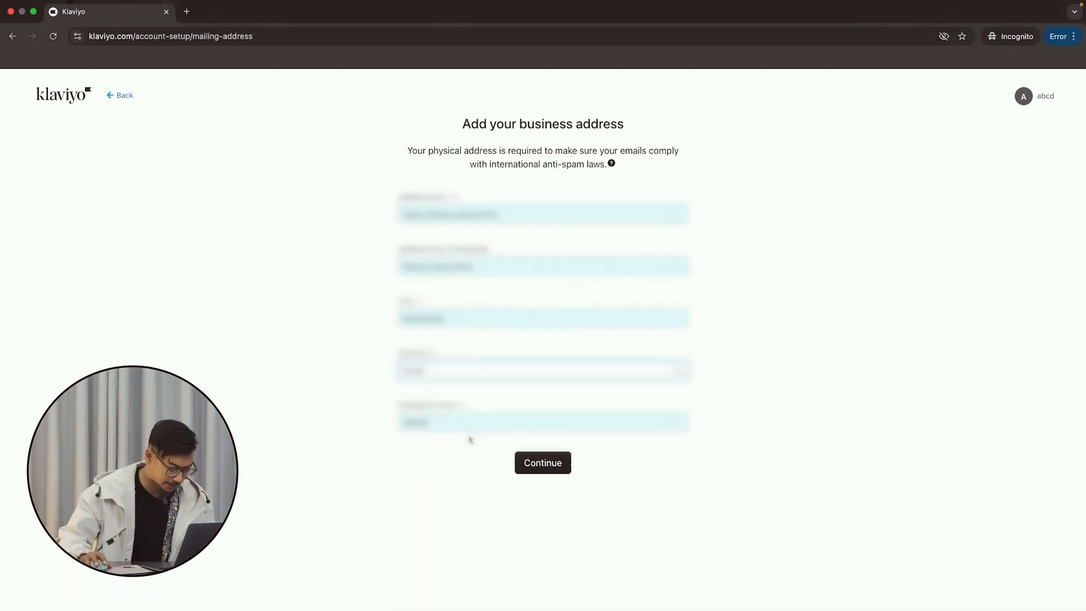
left_click(554, 469)
left_click(554, 468)
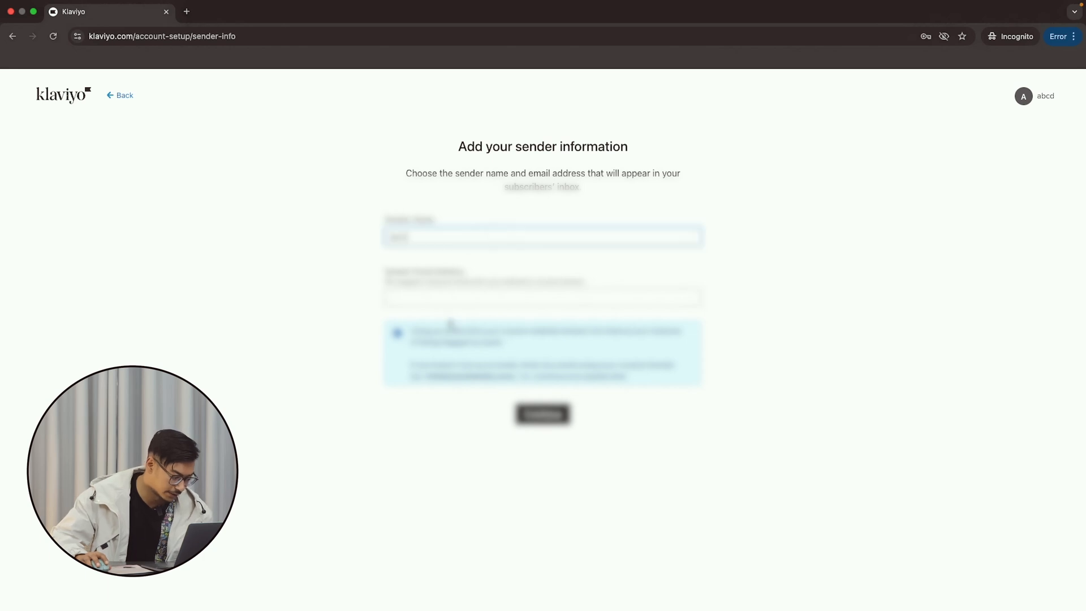
Fill the sender email from a saved suggestion, trim its start, and choose Email only.
left_click(456, 298)
left_click(467, 329)
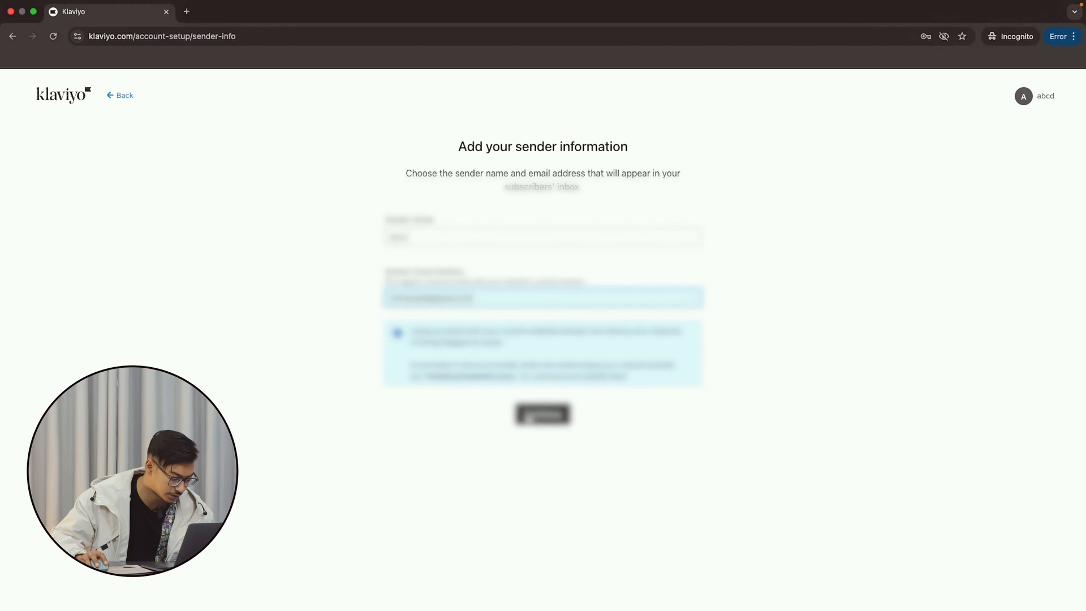
left_click_drag(428, 298, 346, 304)
key("BackSpace")
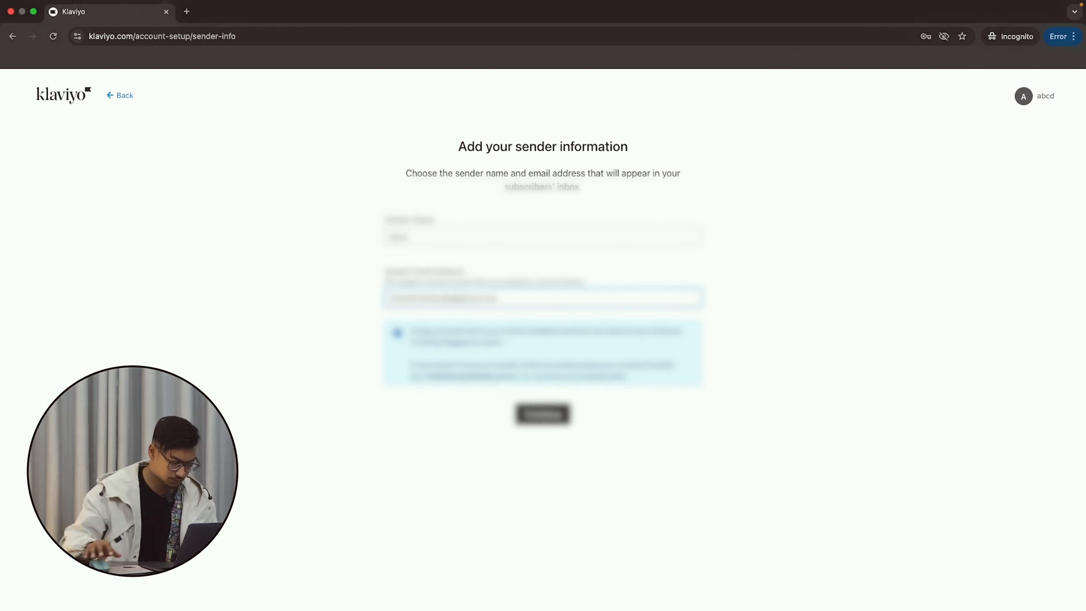
left_click(544, 413)
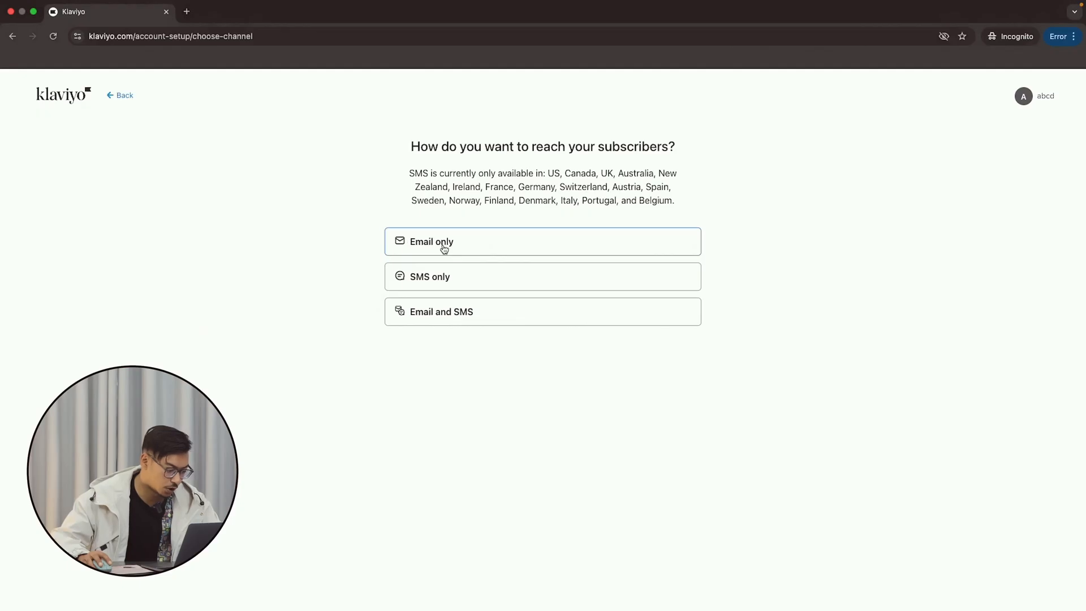
left_click(444, 248)
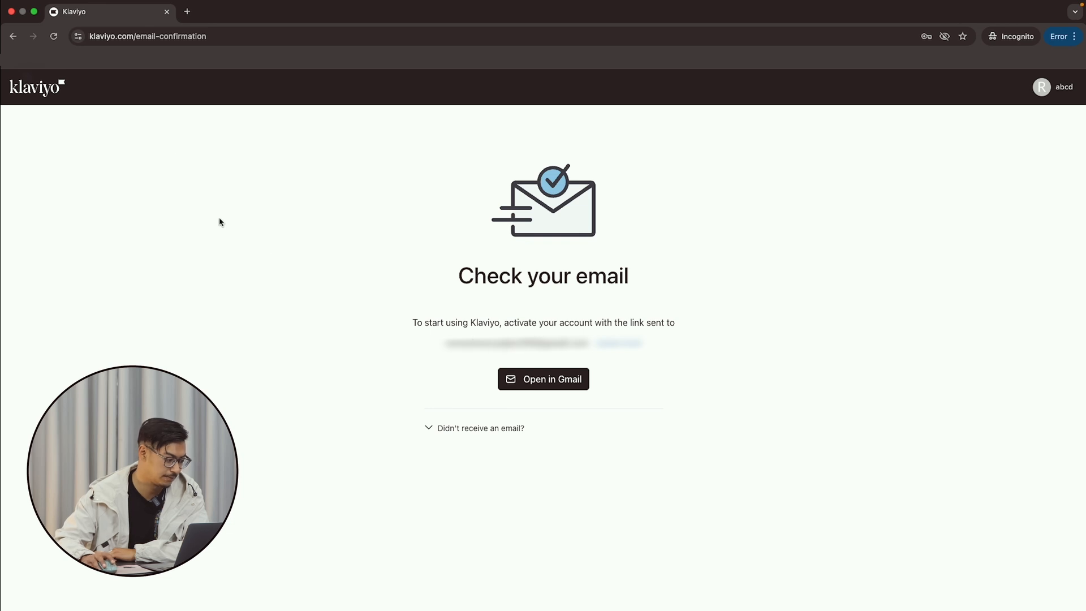
Reload the page after activating the account through the emailed link.
left_click(55, 38)
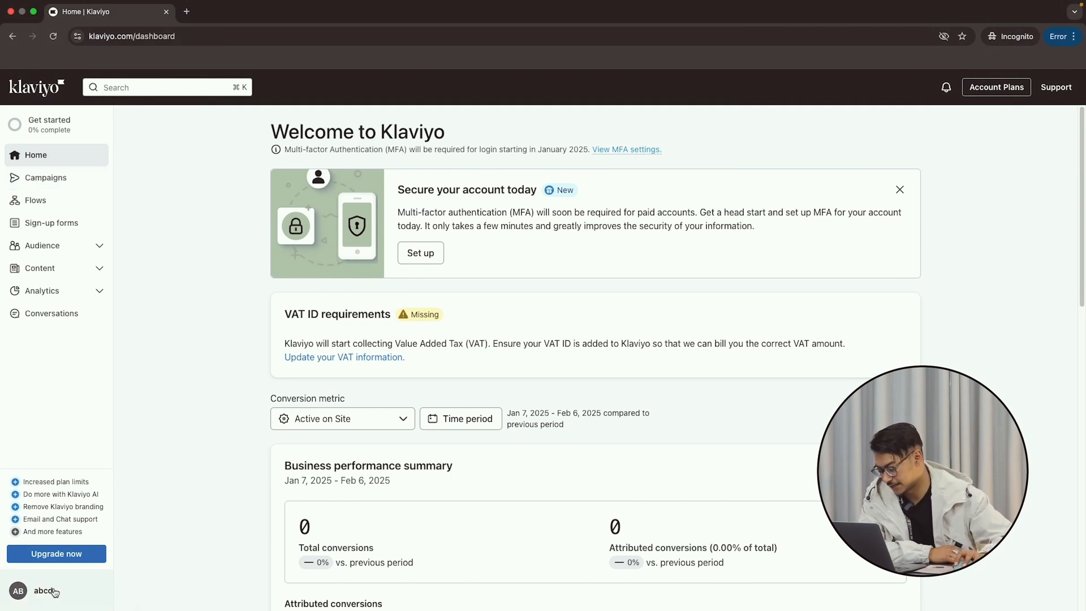
Go to the account settings from the account menu and switch to the Organization page.
left_click(55, 591)
left_click(189, 570)
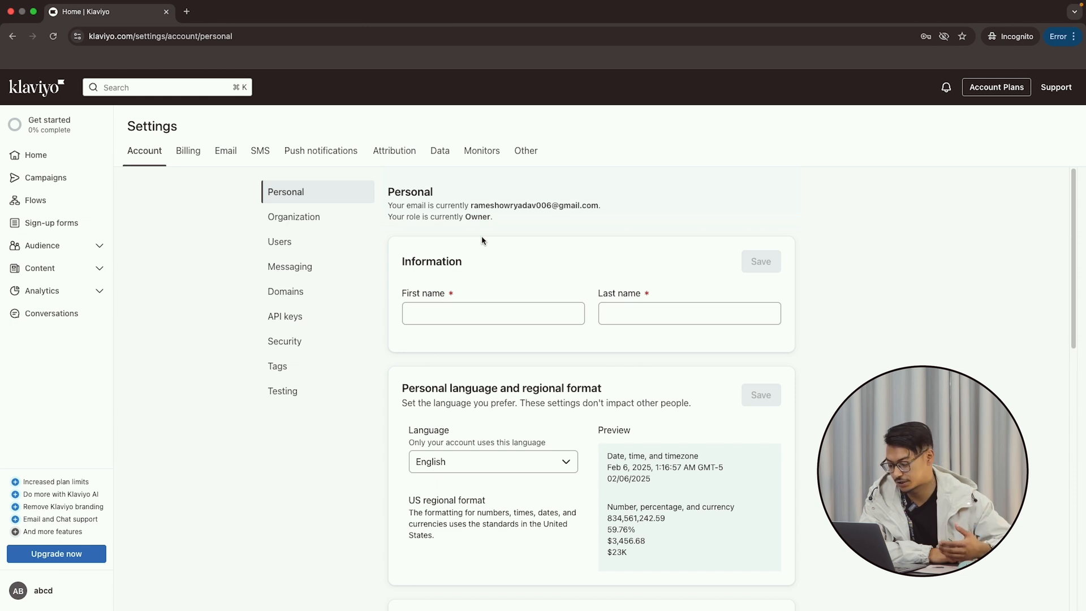
scroll(591, 446, "down", 2)
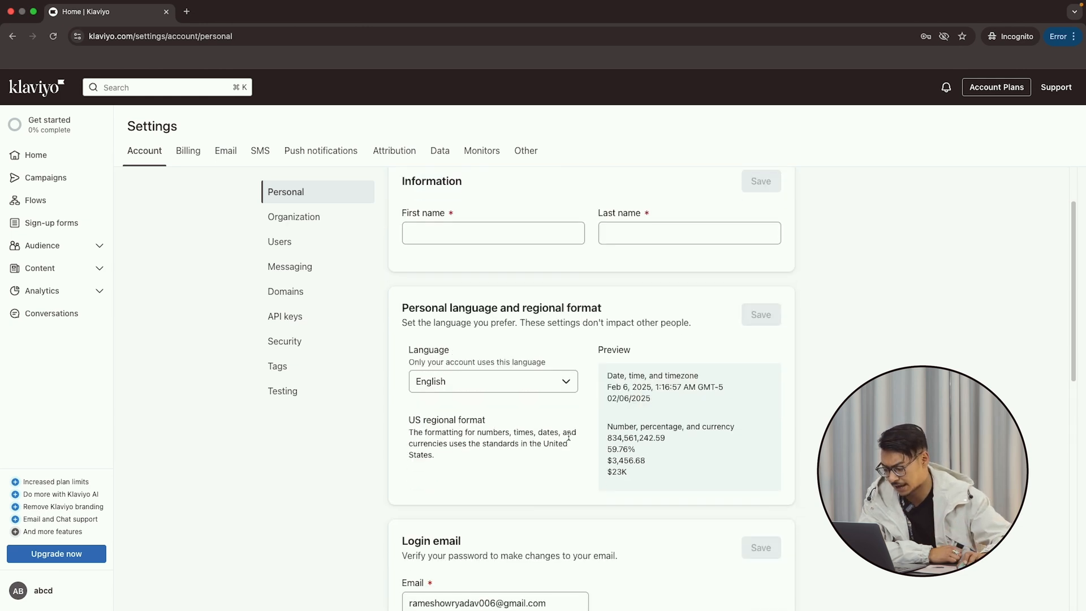
scroll(532, 387, "down", 5)
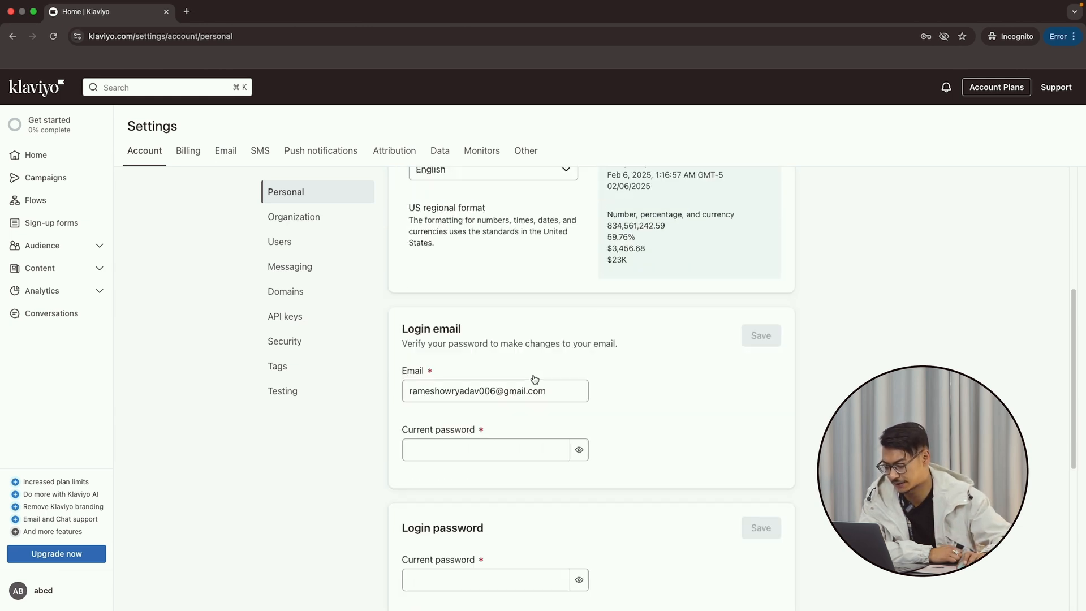
left_click(532, 375)
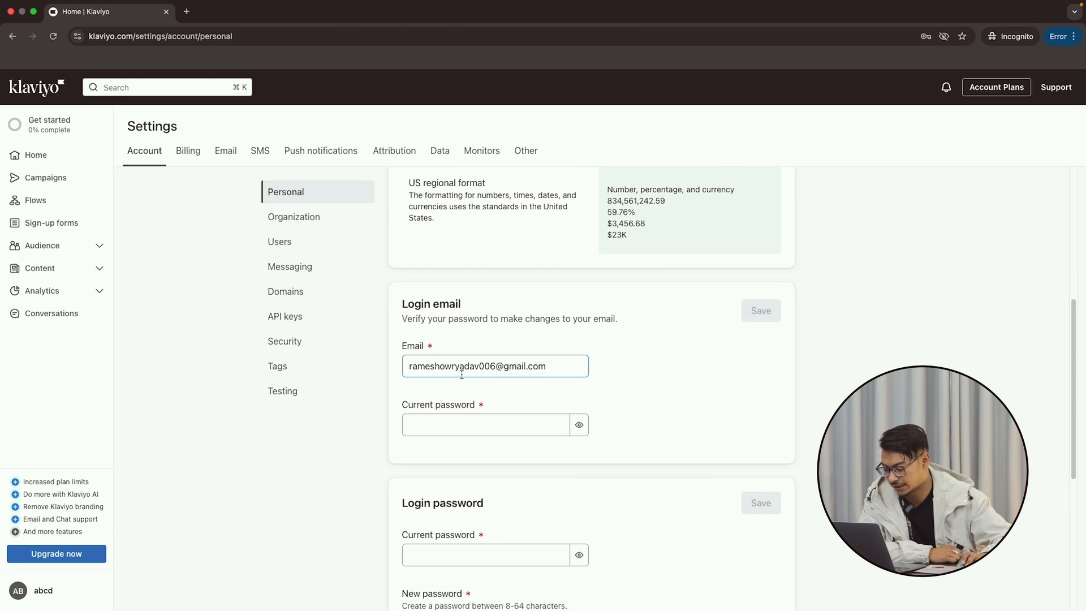
scroll(537, 449, "down", 4)
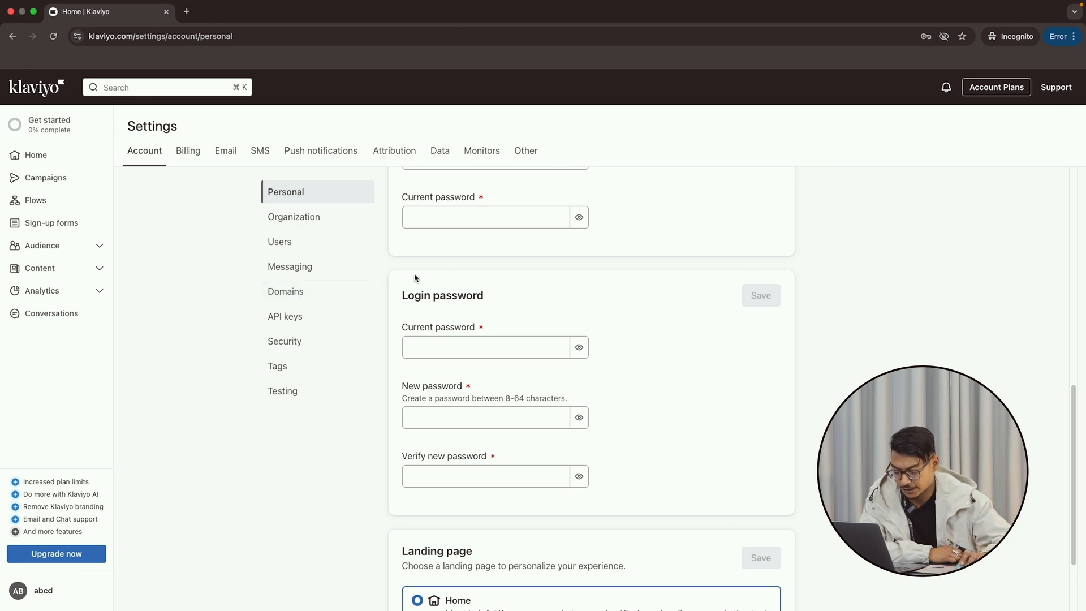
scroll(452, 280, "down", 1)
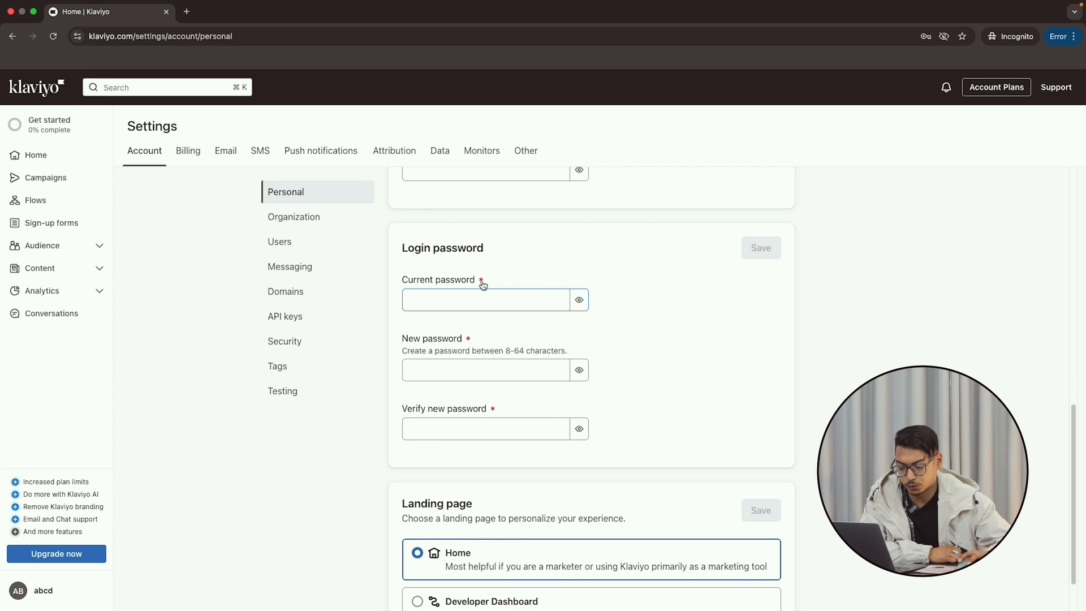
left_click(305, 217)
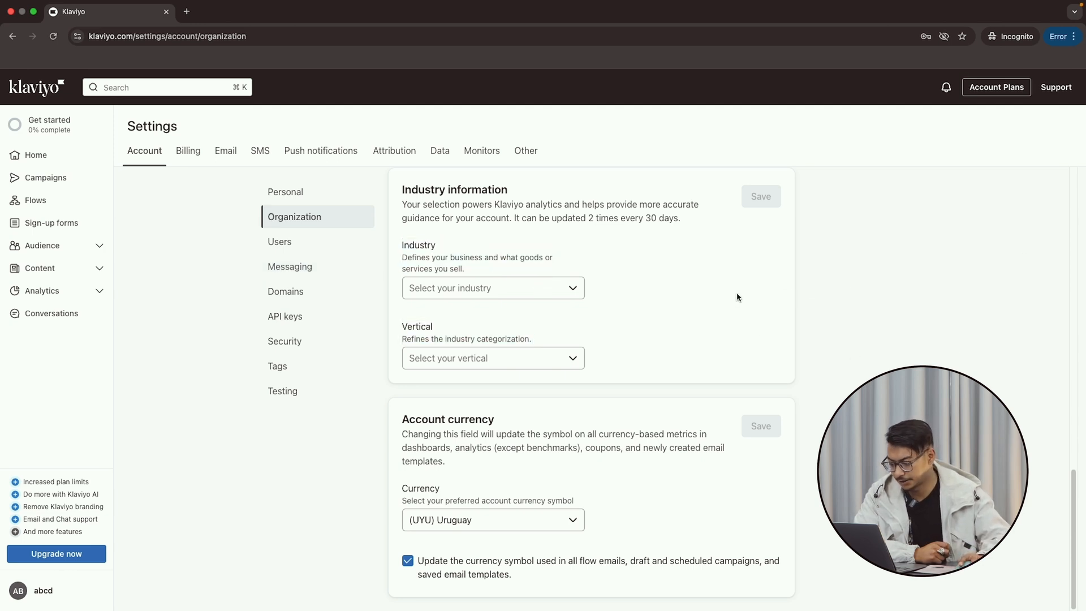
scroll(645, 306, "up", 3)
scroll(1043, 356, "up", 4)
scroll(1043, 356, "up", 5)
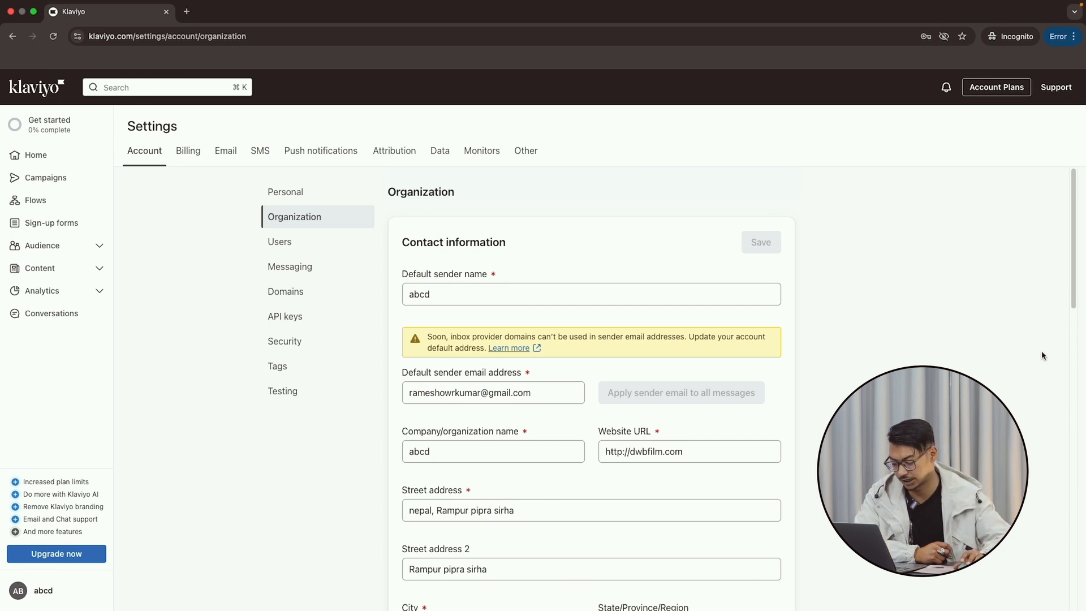
scroll(546, 419, "down", 1)
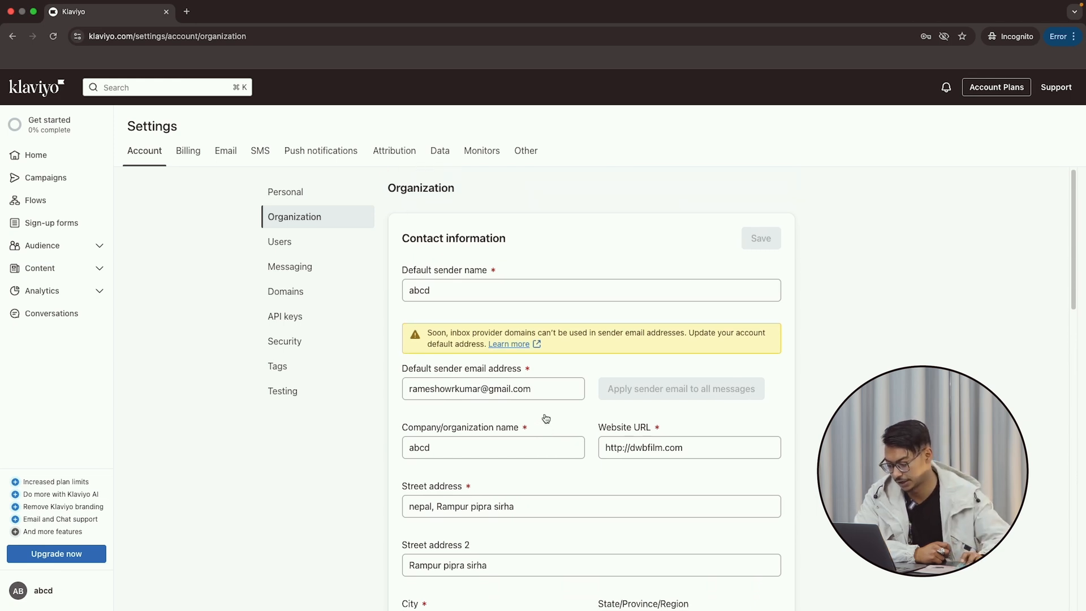
scroll(548, 412, "down", 6)
scroll(550, 406, "down", 2)
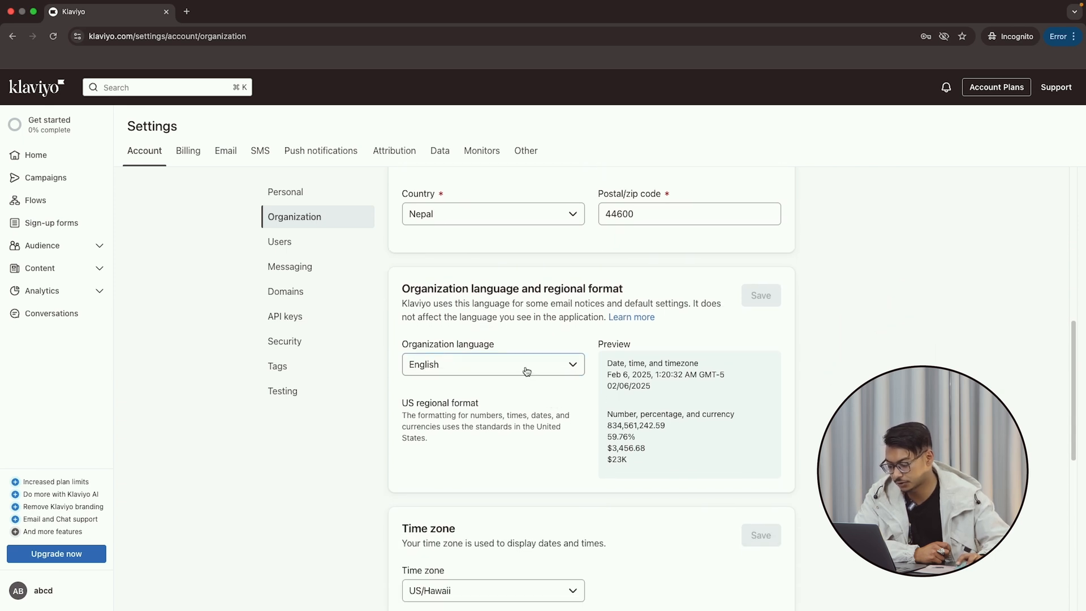
Set the organization language to Español and save it.
left_click(526, 371)
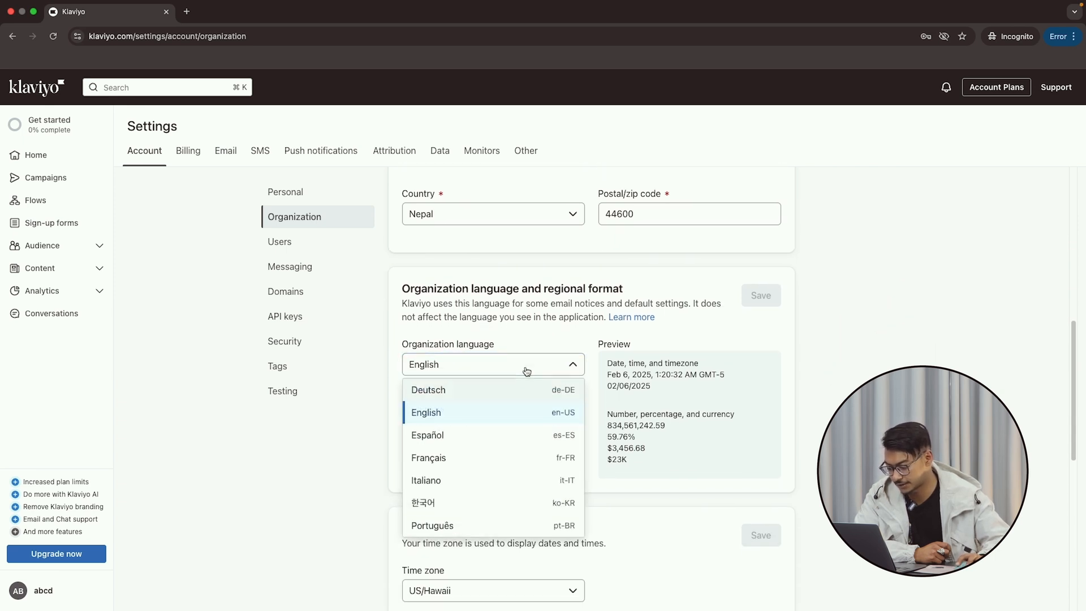
left_click(431, 418)
left_click(486, 372)
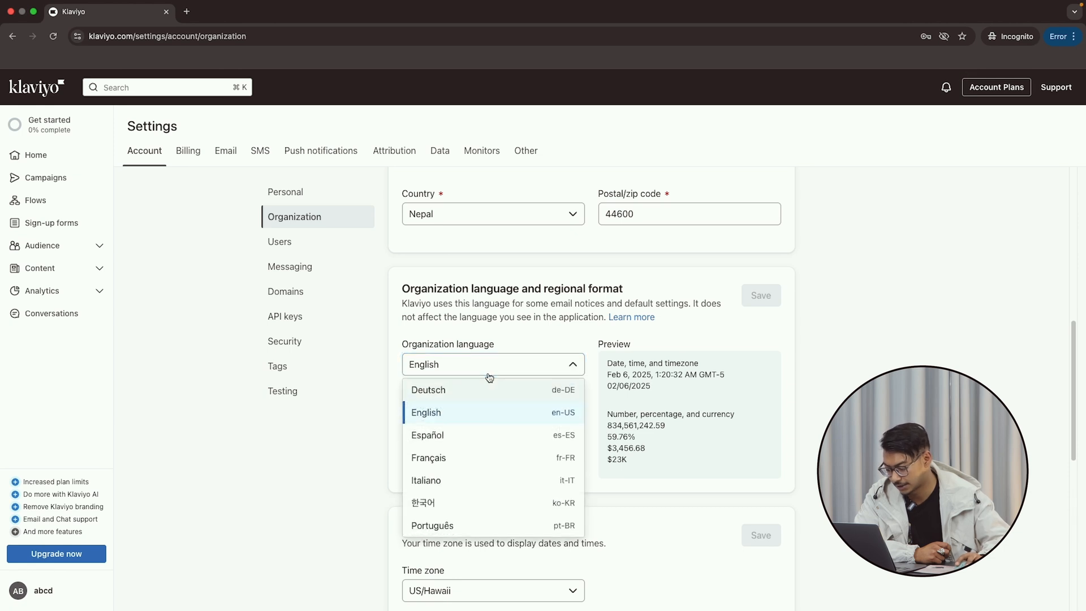
left_click(453, 435)
left_click(752, 300)
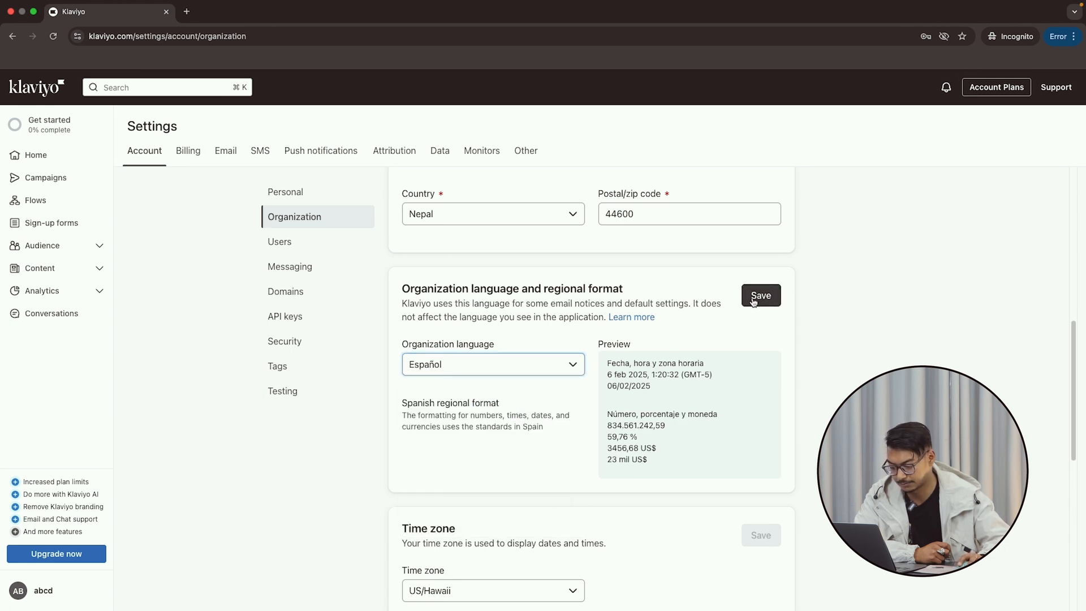
Set the time zone to US/Eastern and save it.
scroll(589, 375, "up", 2)
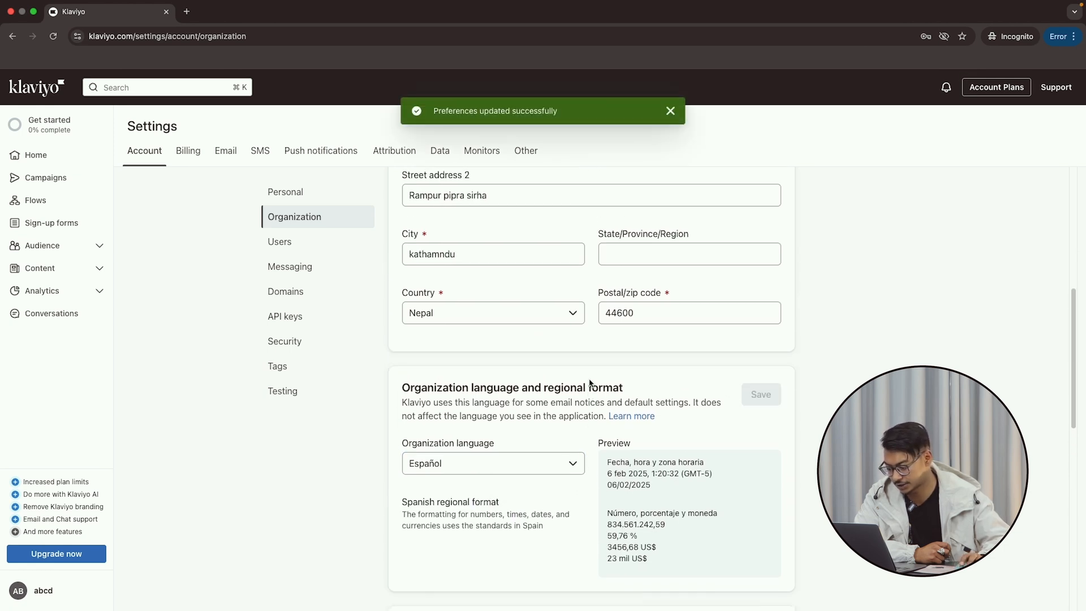
scroll(589, 379, "up", 3)
scroll(590, 380, "down", 10)
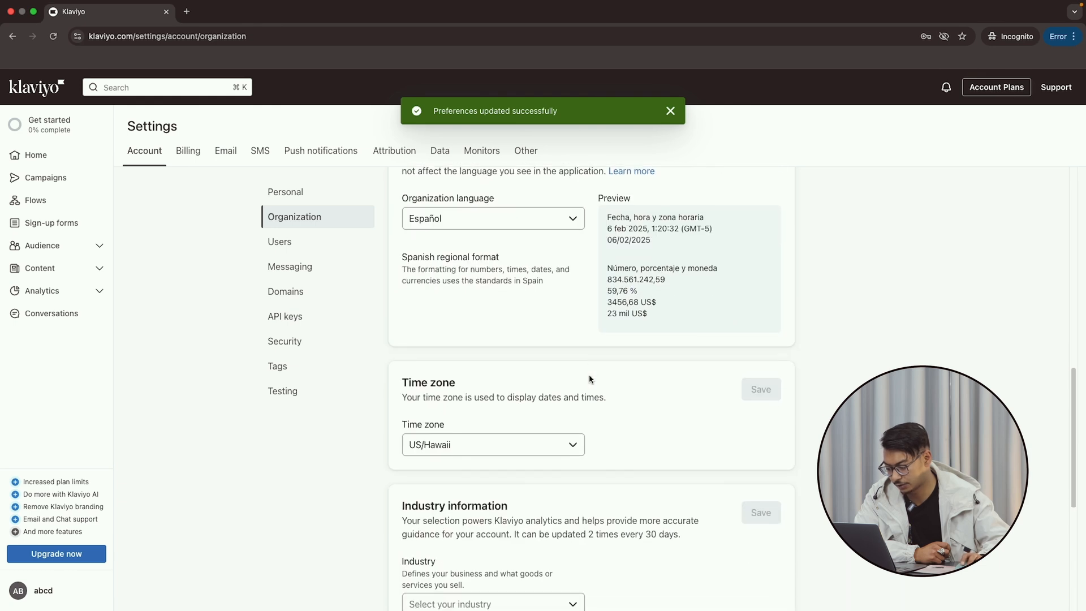
left_click(503, 427)
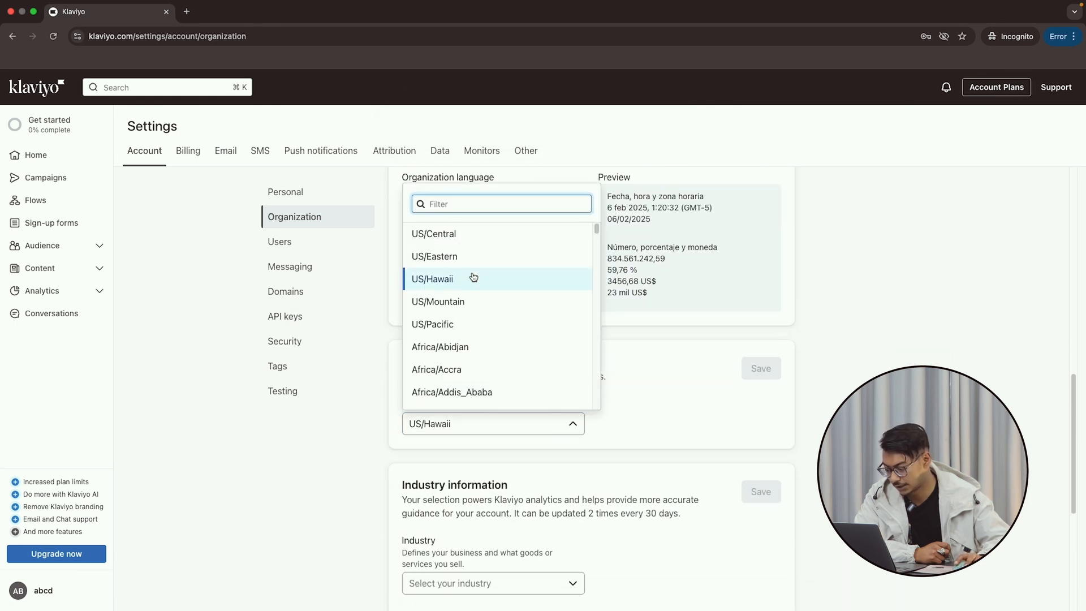
left_click(464, 258)
left_click(763, 370)
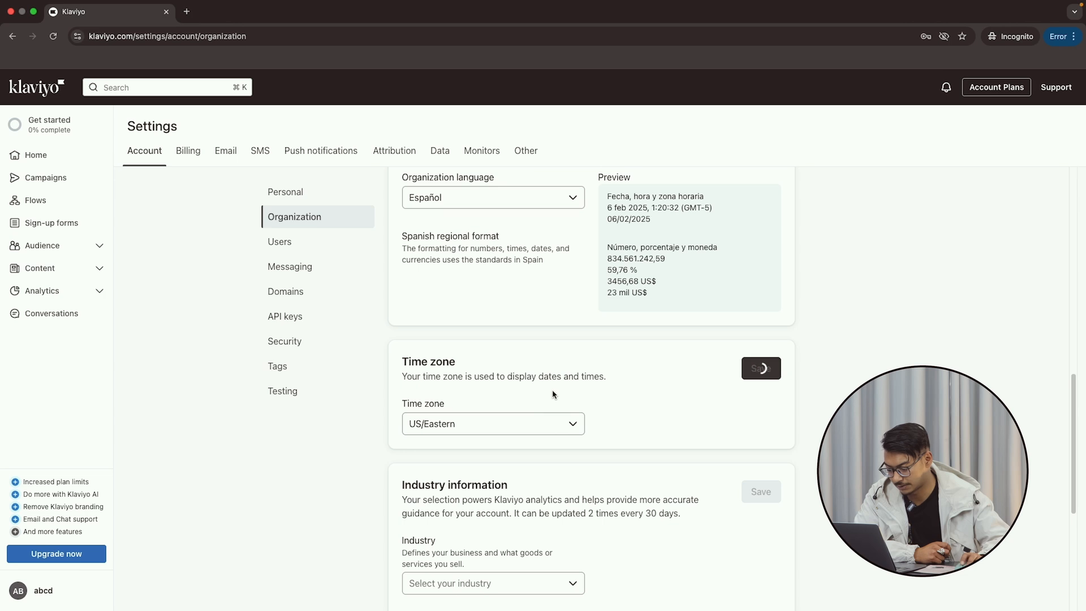
scroll(557, 394, "down", 4)
scroll(557, 394, "down", 2)
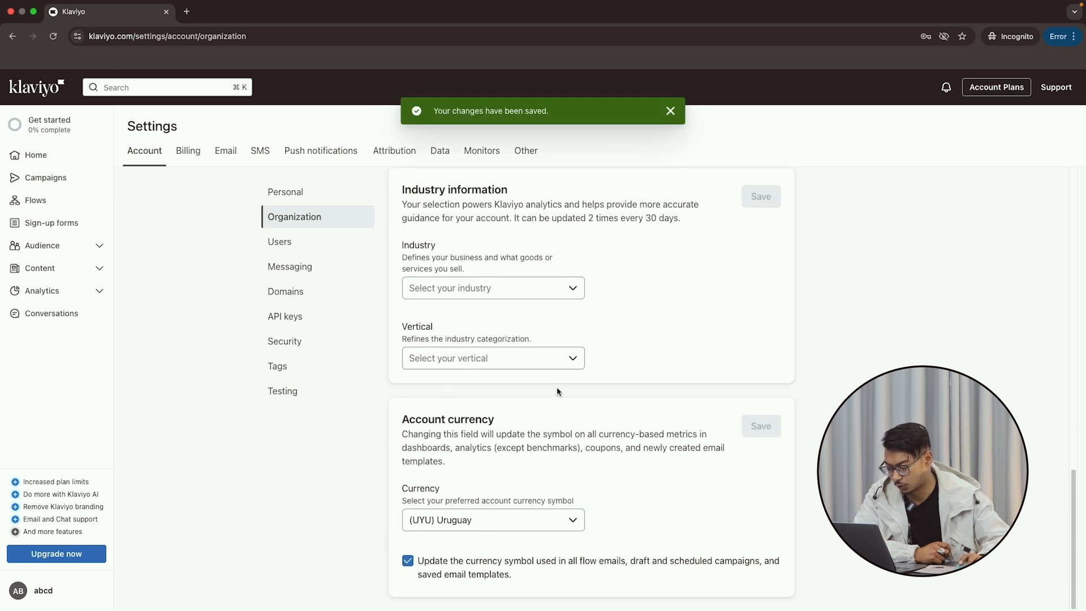
Change the account currency from (UYU) Uruguay to ($) United States and save.
left_click(534, 521)
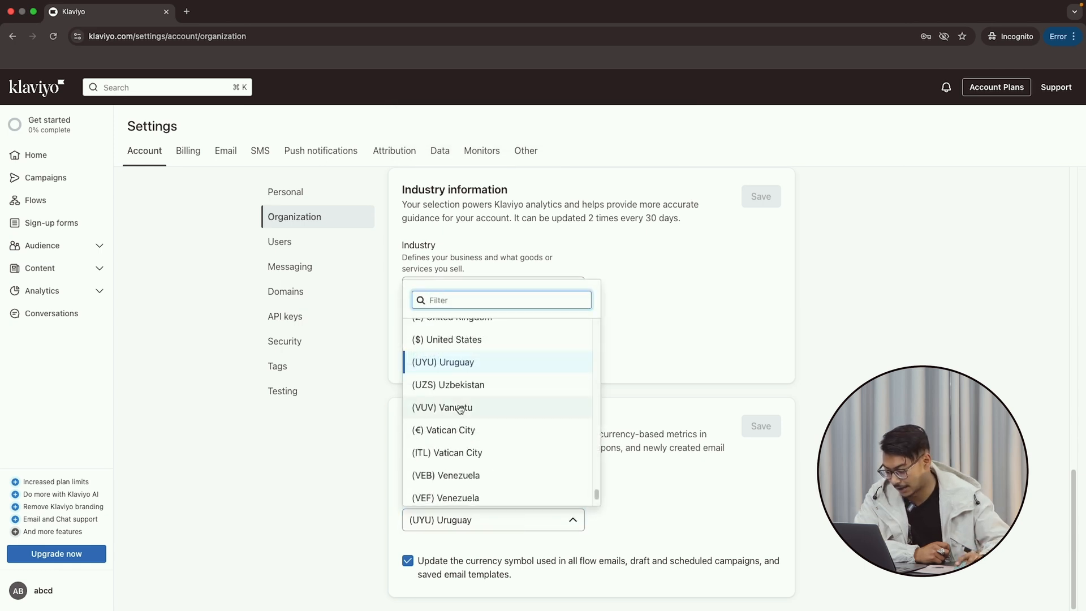
left_click(473, 341)
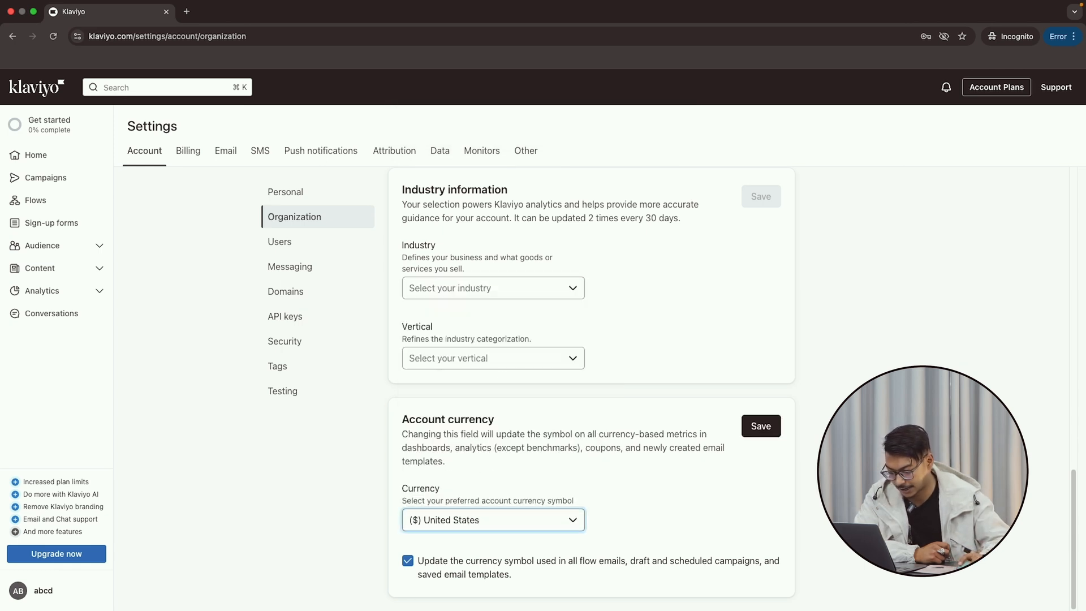
left_click(760, 428)
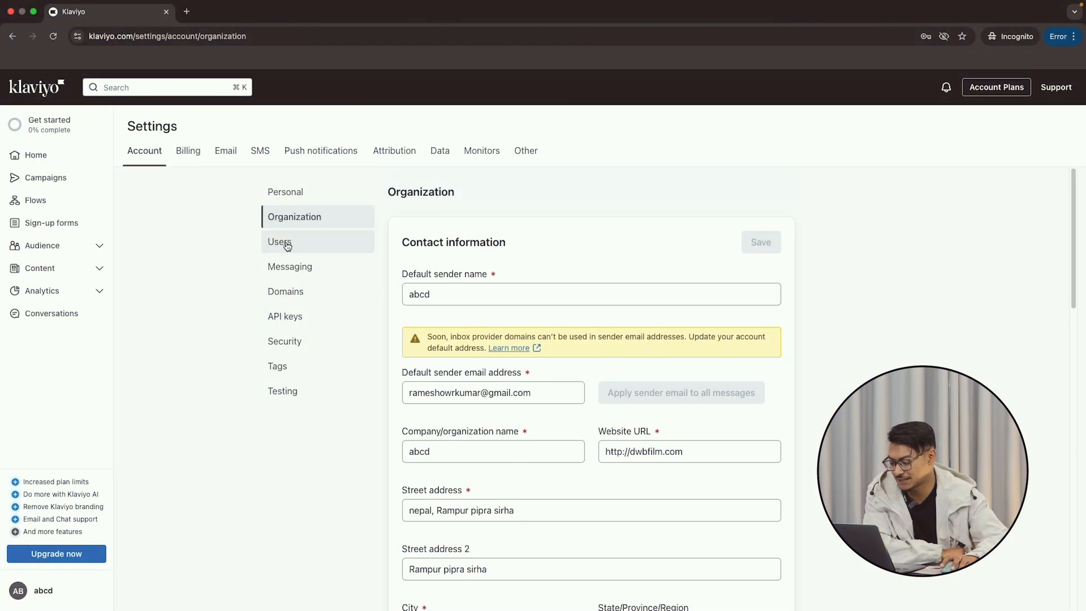
On the Users page, start a new user and enter the invitee's e-mail address.
left_click(287, 246)
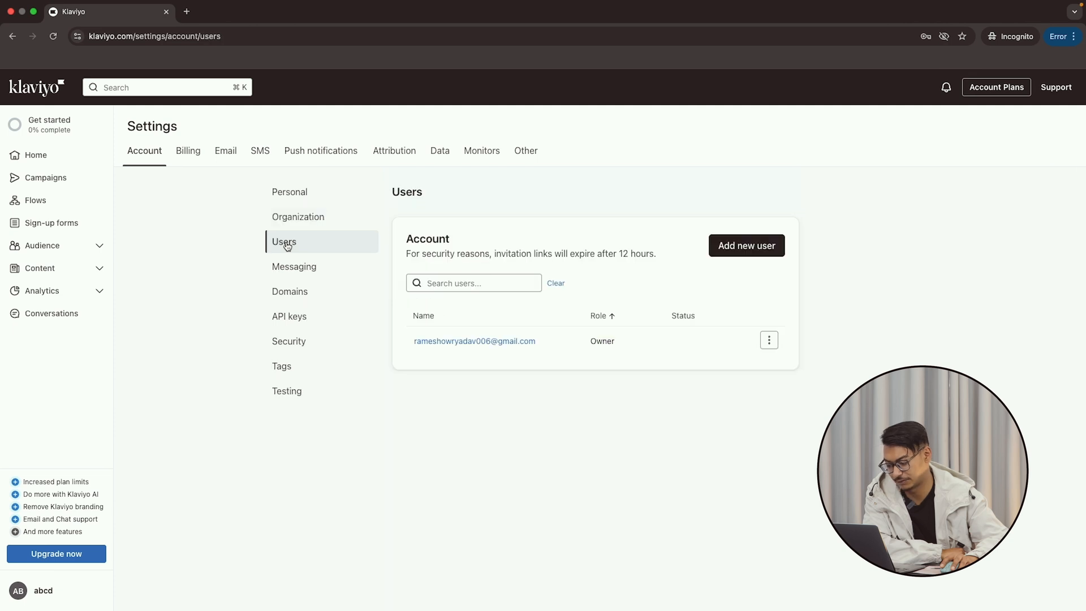
left_click(748, 255)
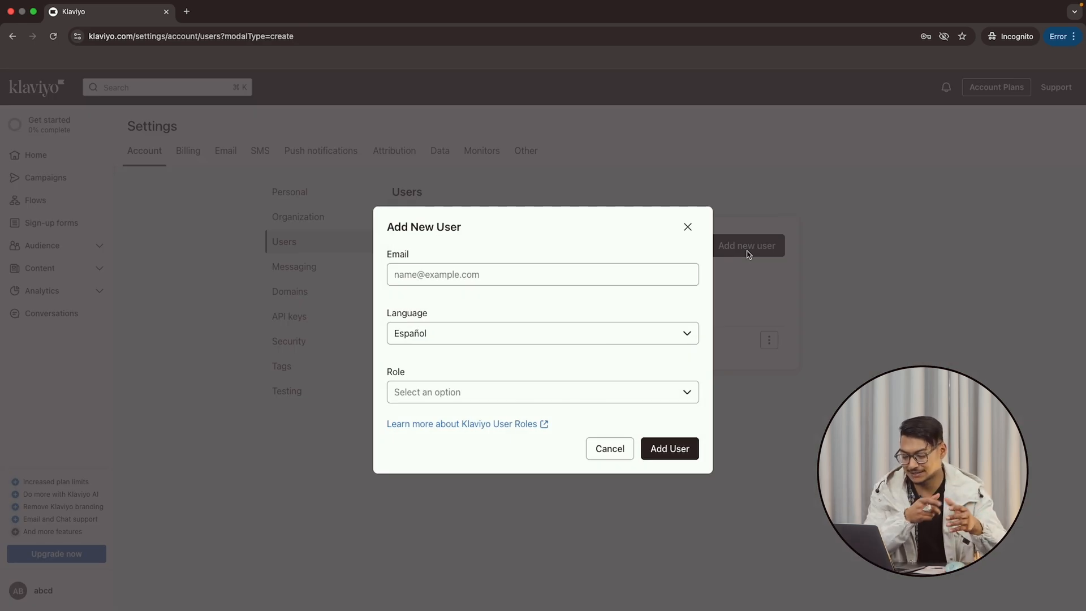
left_click(456, 267)
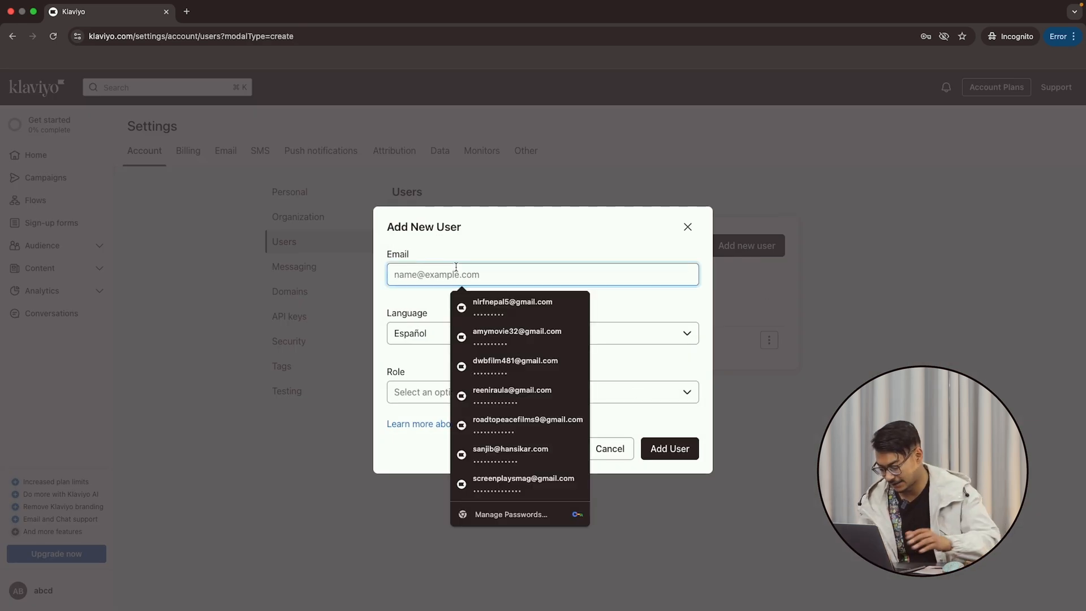
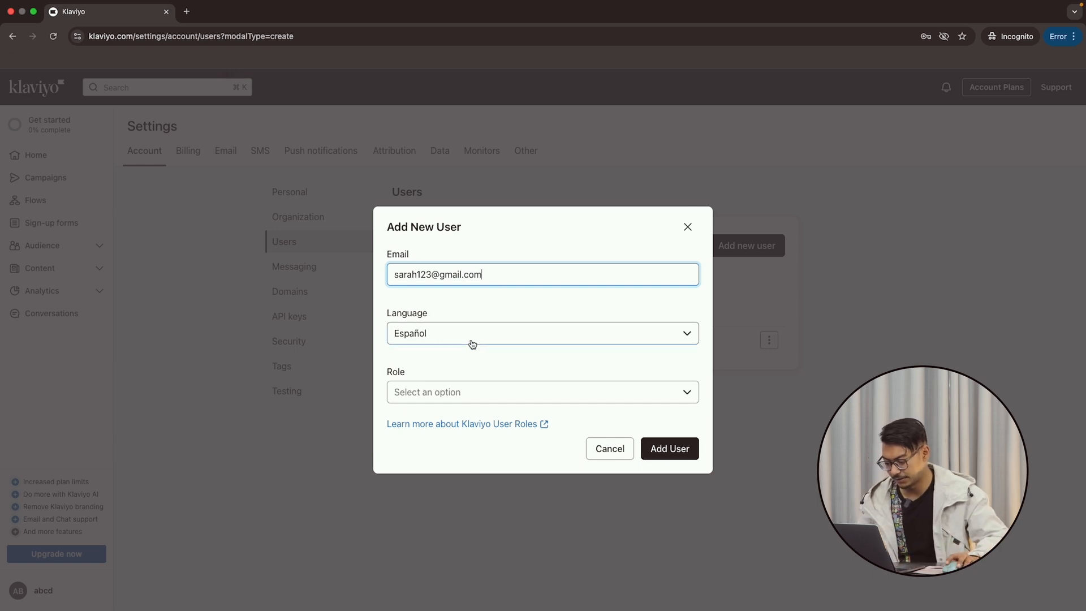
Set the new user's language to English and role to Campaign Coordinator.
left_click(471, 345)
left_click(429, 373)
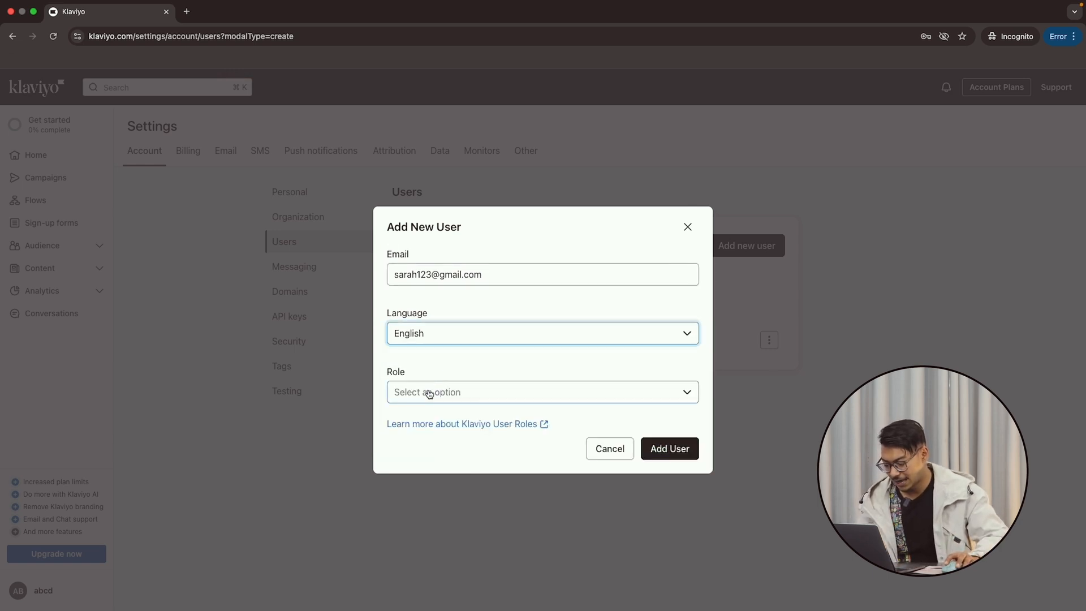
left_click(429, 392)
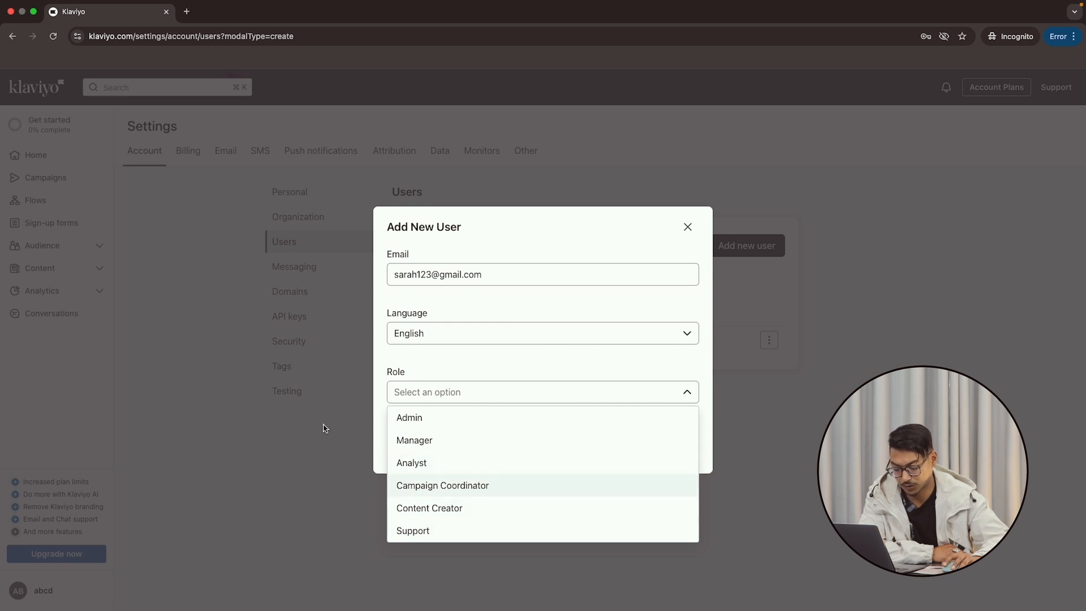
left_click(447, 495)
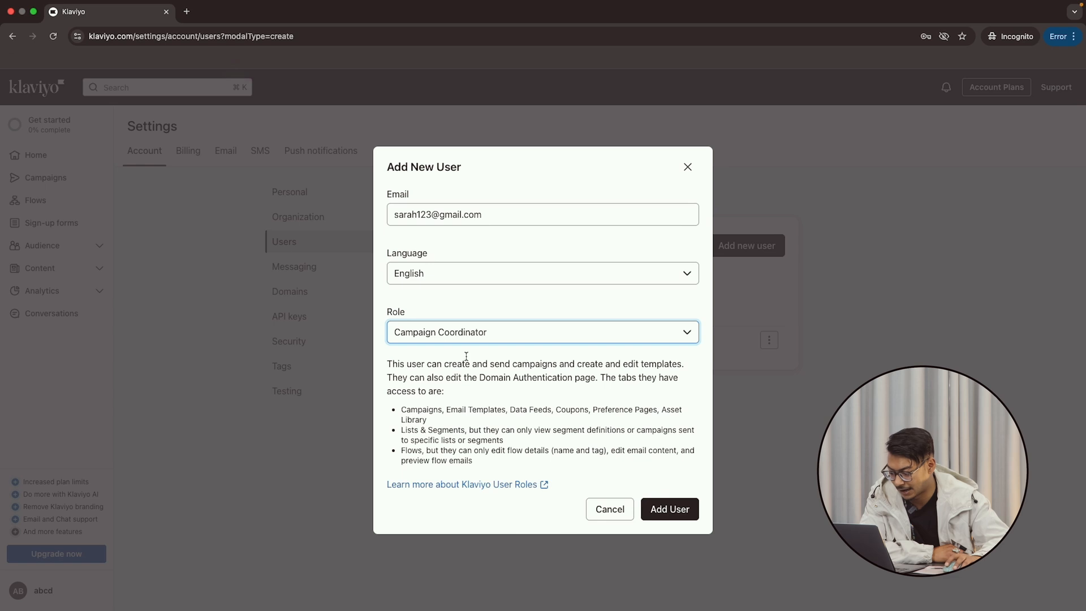
Confirm Add User to send the Campaign Coordinator invitation.
left_click(672, 510)
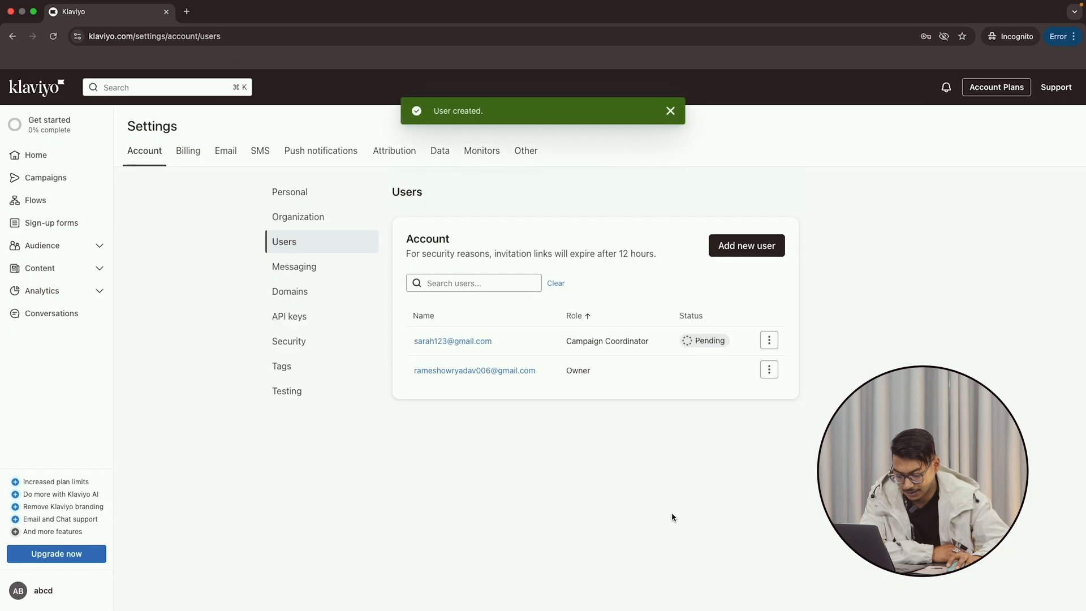